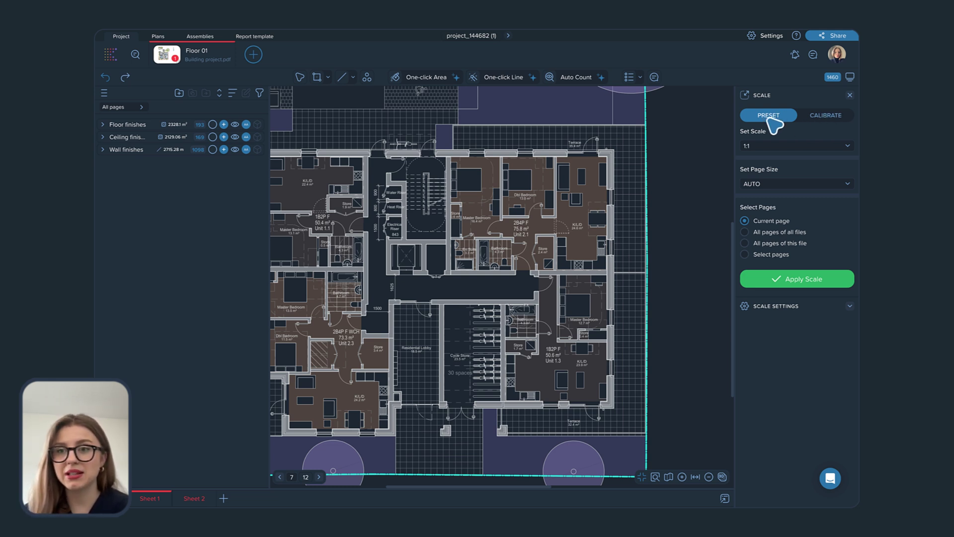
- Choose the 1:100 preset scale and review the available page sizes, keeping the page size on AUTO
left_click(768, 147)
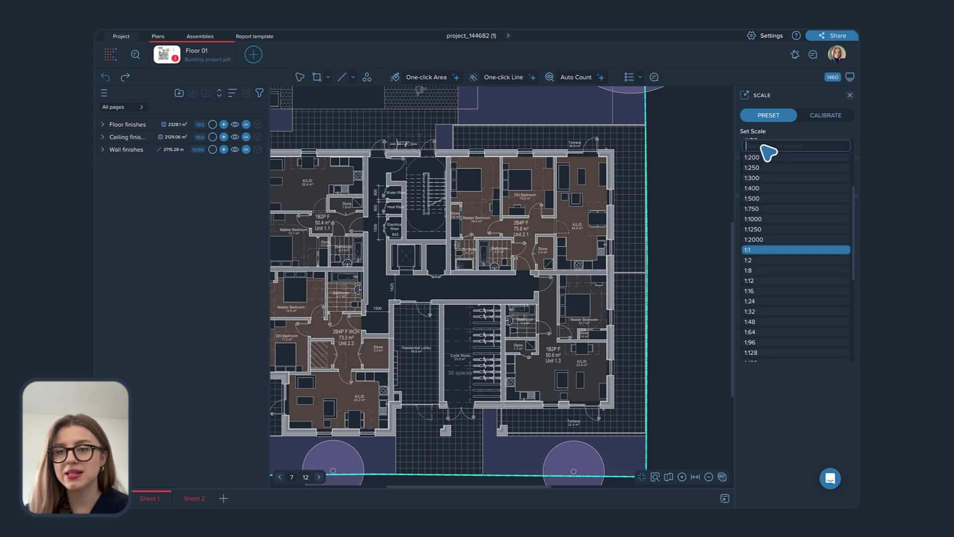
left_click(764, 245)
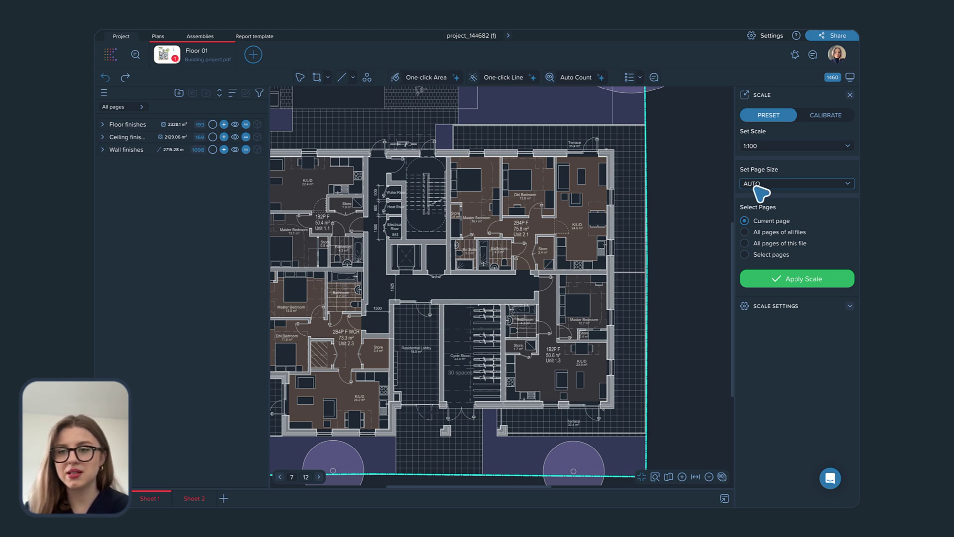
left_click(761, 185)
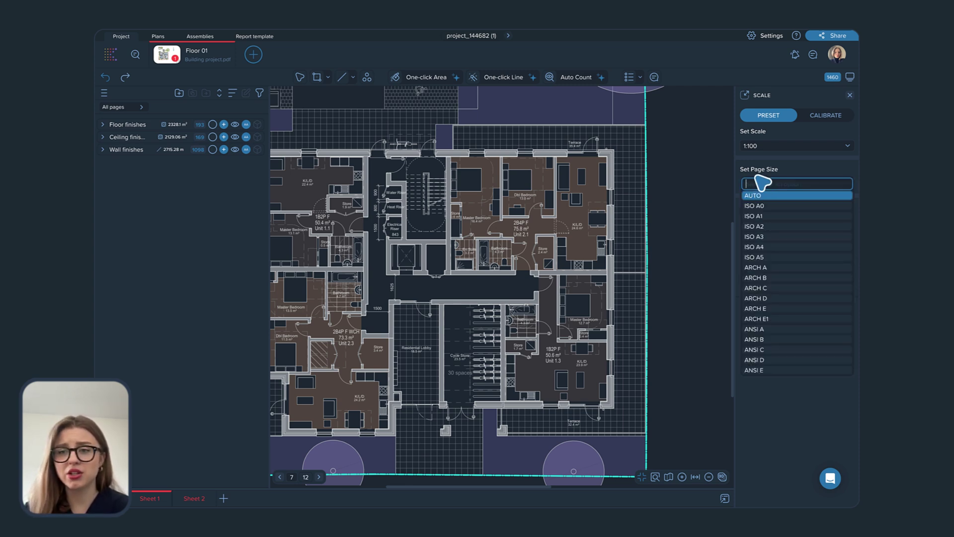
left_click(763, 180)
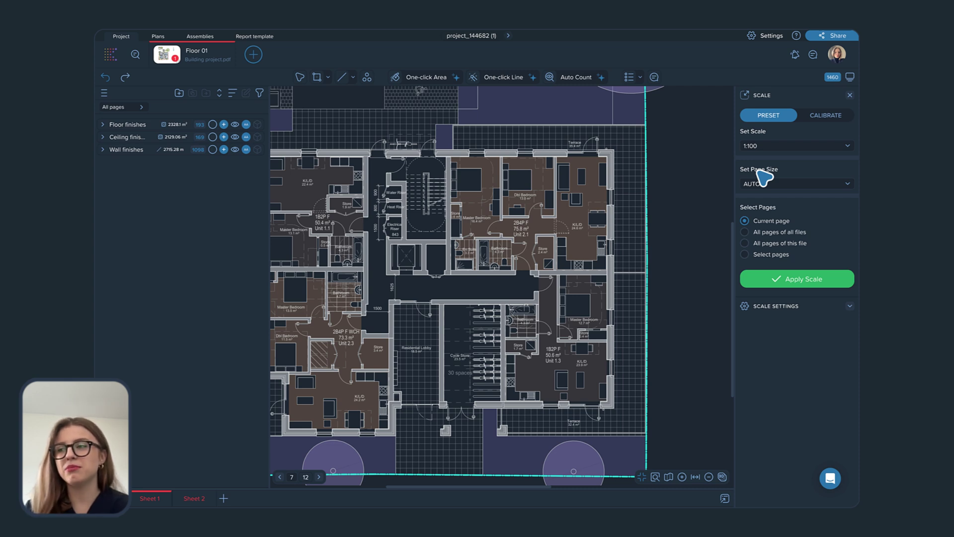
left_click(762, 185)
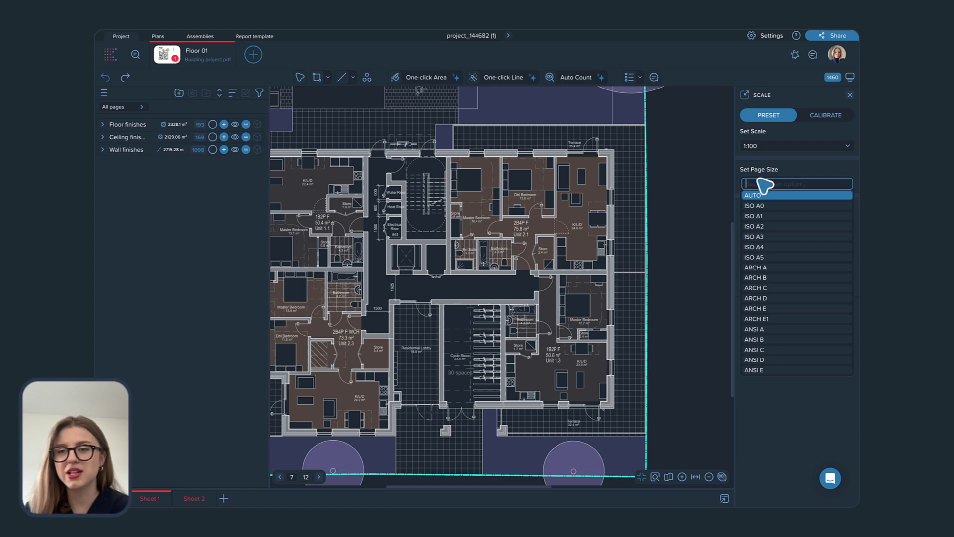
left_click(763, 182)
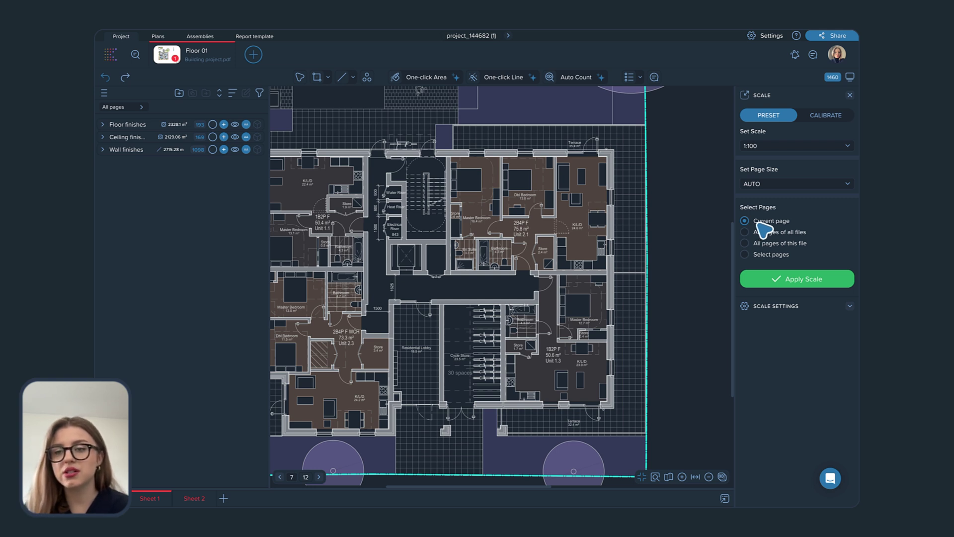
- Review the individual page selection, return to the current page only, and apply the preset scale
left_click(759, 253)
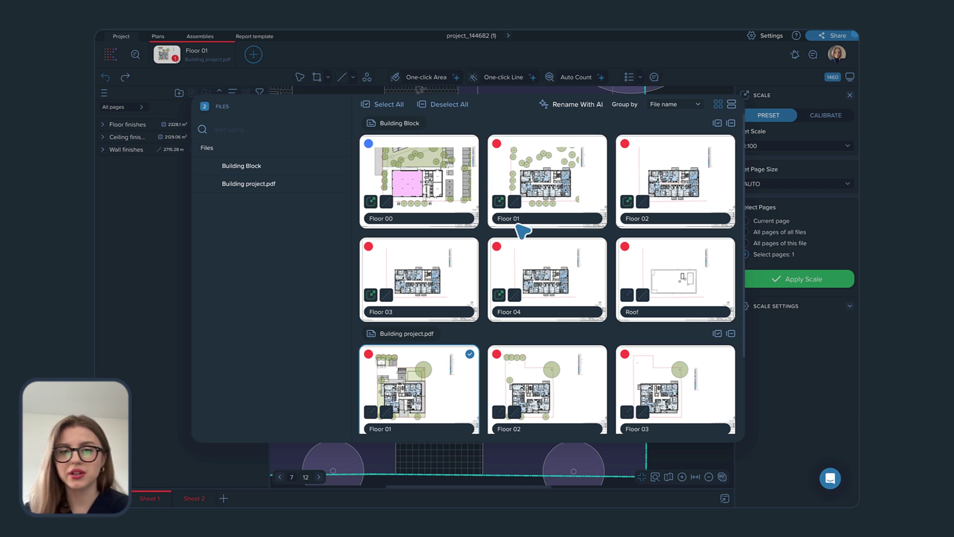
left_click(774, 255)
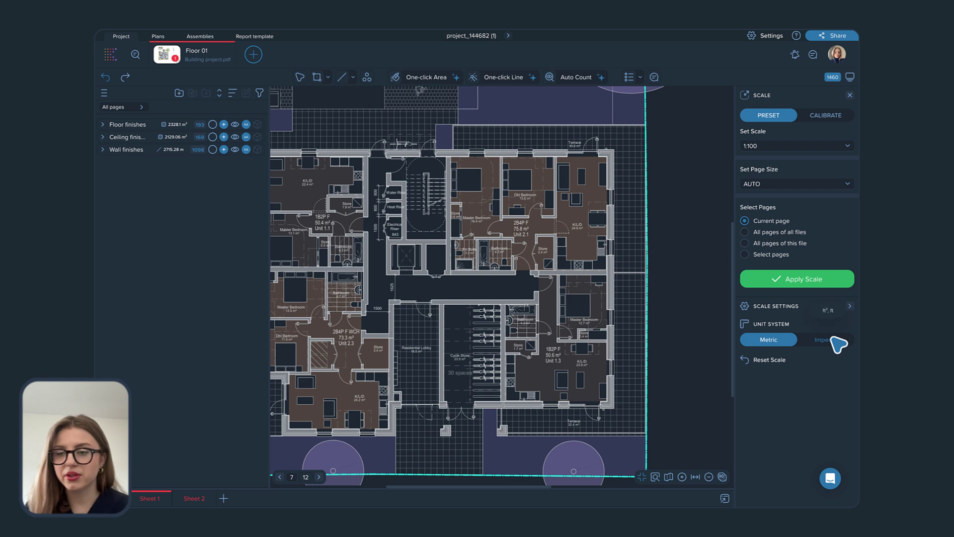
left_click(781, 288)
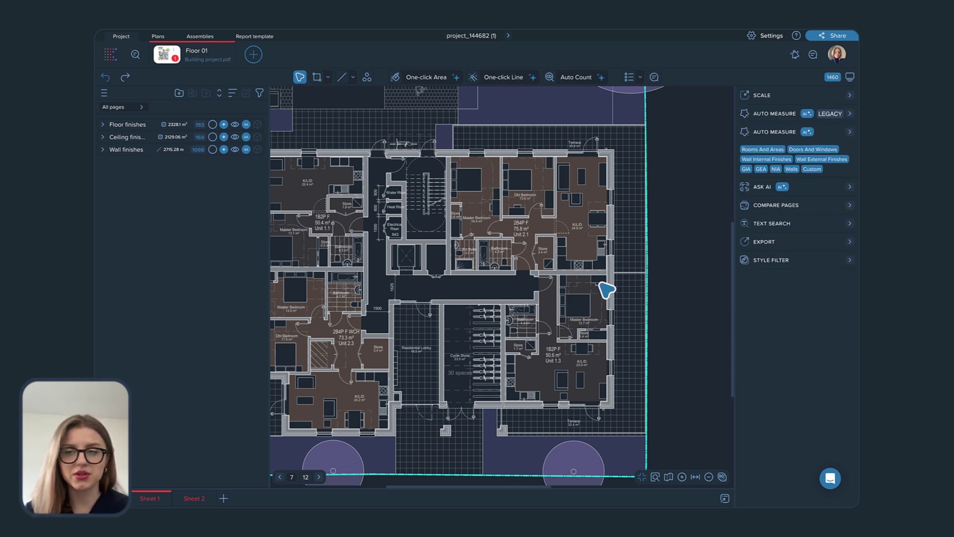
- Start scale calibration and draw the calibration line from 0 to 1m on the drawing's scale bar above the revision table
left_click(765, 95)
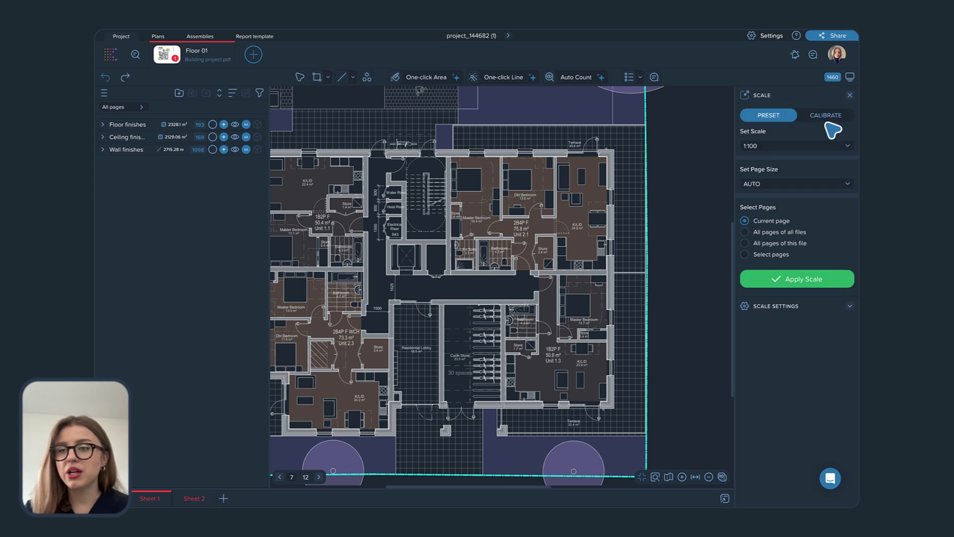
left_click(826, 118)
scroll(662, 368, "up", 3)
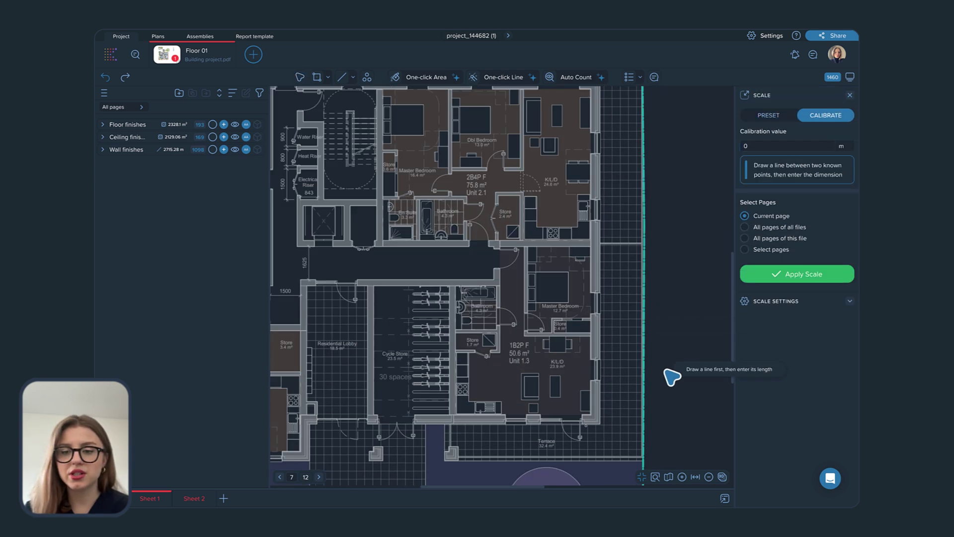
middle_click_drag(662, 368, 585, 289)
scroll(592, 296, "down", 5)
middle_click_drag(581, 334, 498, 301)
scroll(629, 379, "up", 4)
middle_click_drag(650, 412, 496, 369)
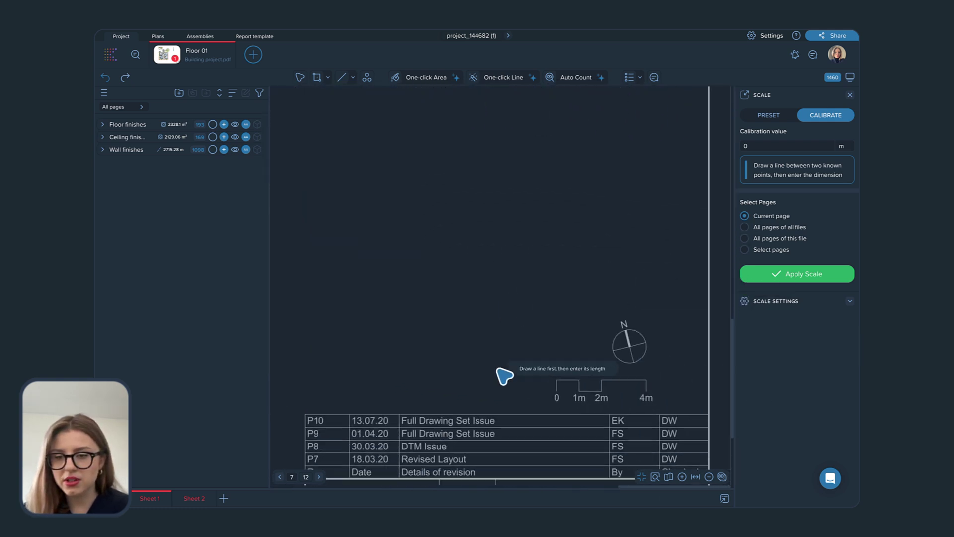
scroll(593, 376, "up", 3)
scroll(530, 383, "up", 2)
left_click(530, 377)
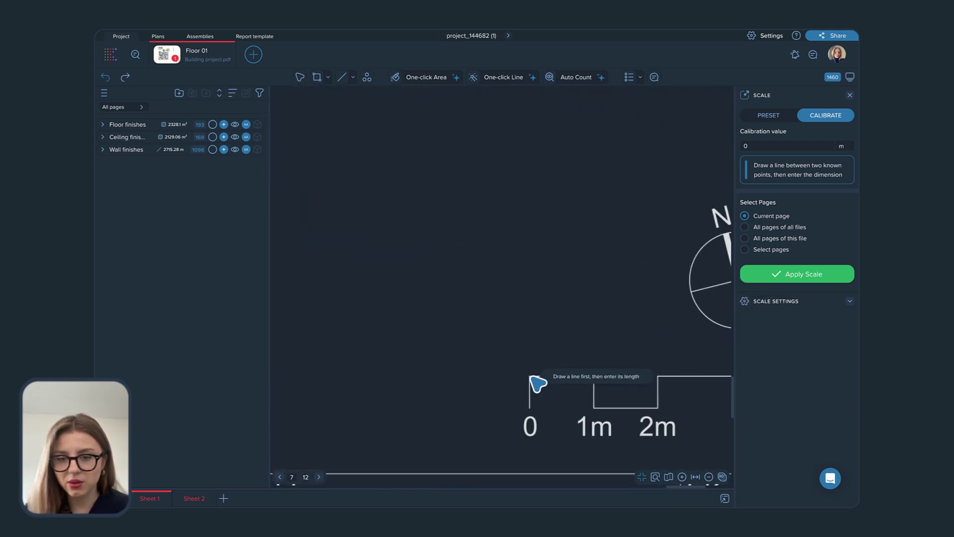
left_click(595, 377)
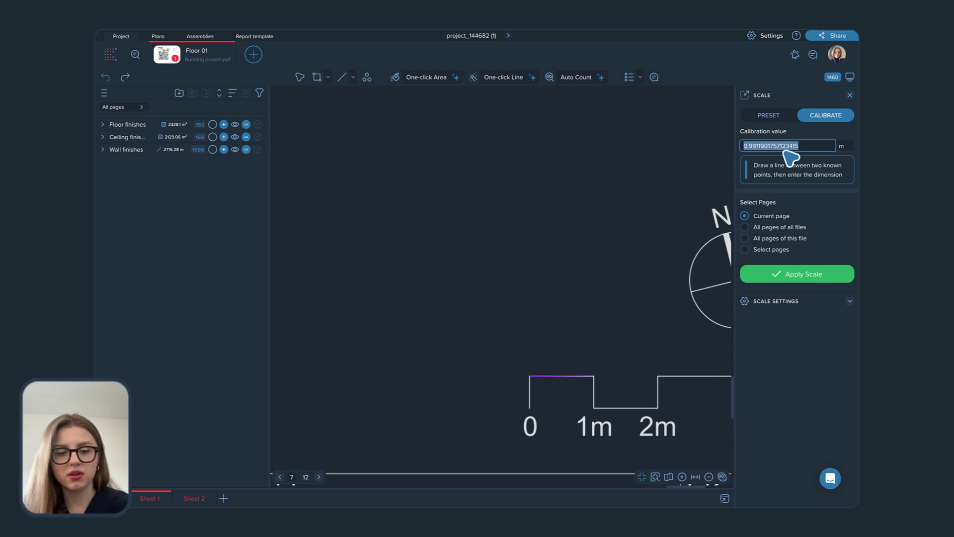
- Set the calibration value to 1 m and apply the scale to the current page
type("1")
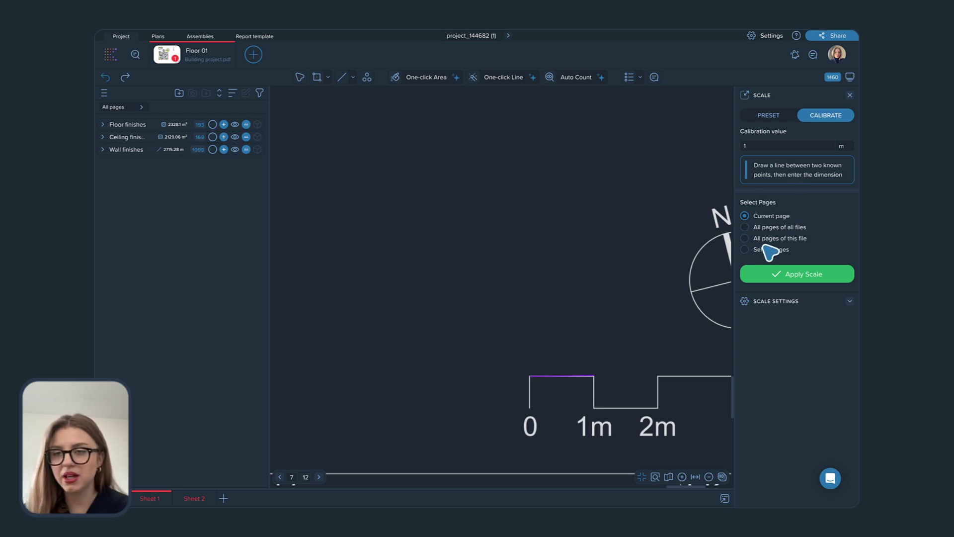
left_click(791, 278)
scroll(571, 271, "down", 5)
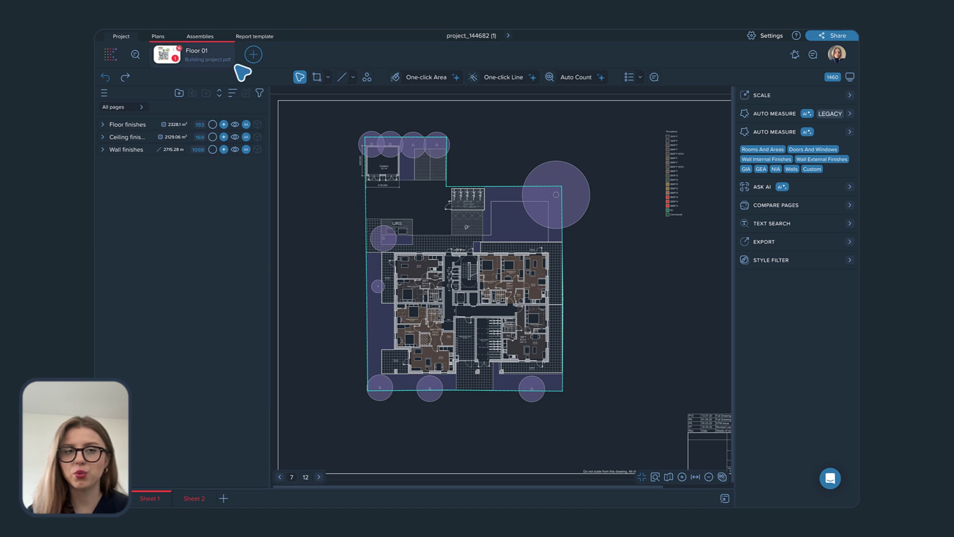
- Browse the building plans page by page from Roof back to Floor 02, and jump directly to page 1
left_click(252, 58)
left_click(152, 273)
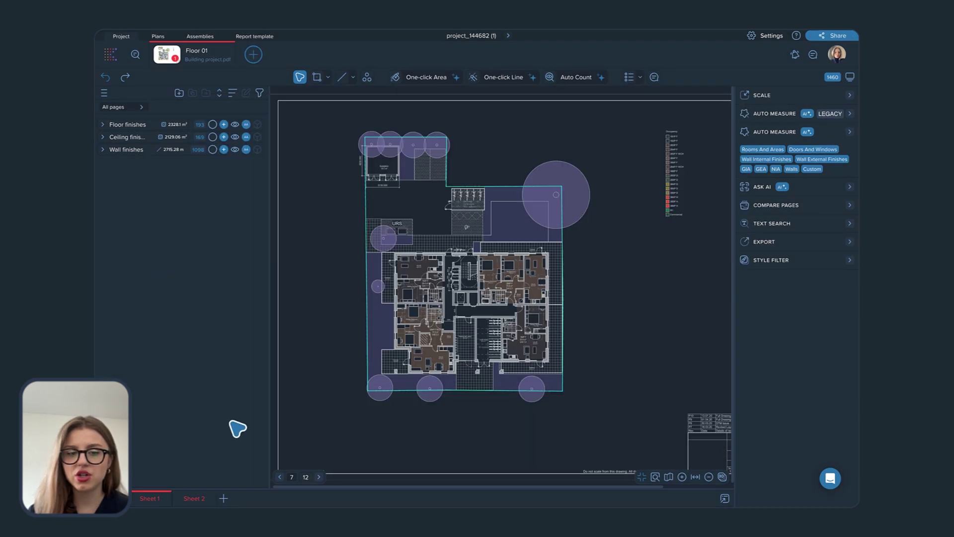
left_click(280, 477)
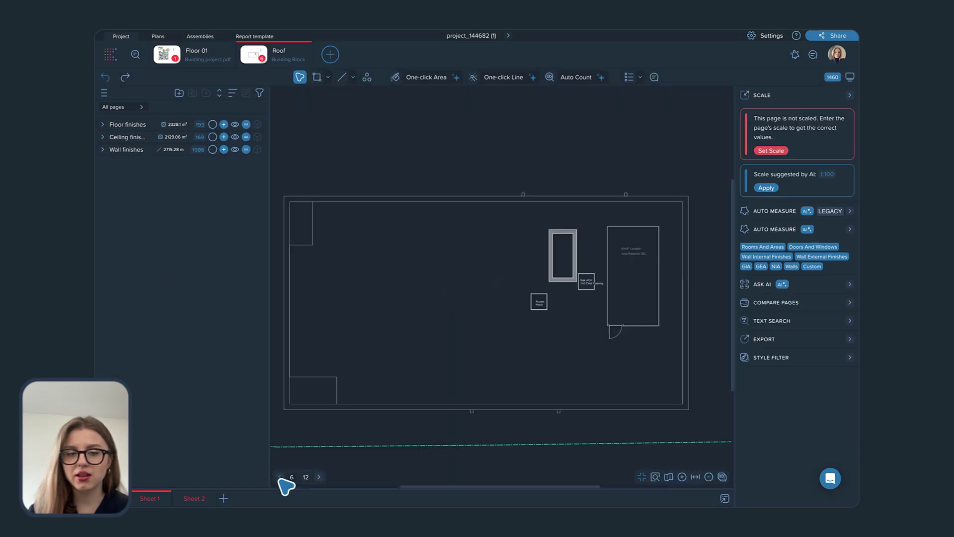
left_click(280, 477)
left_click(280, 477)
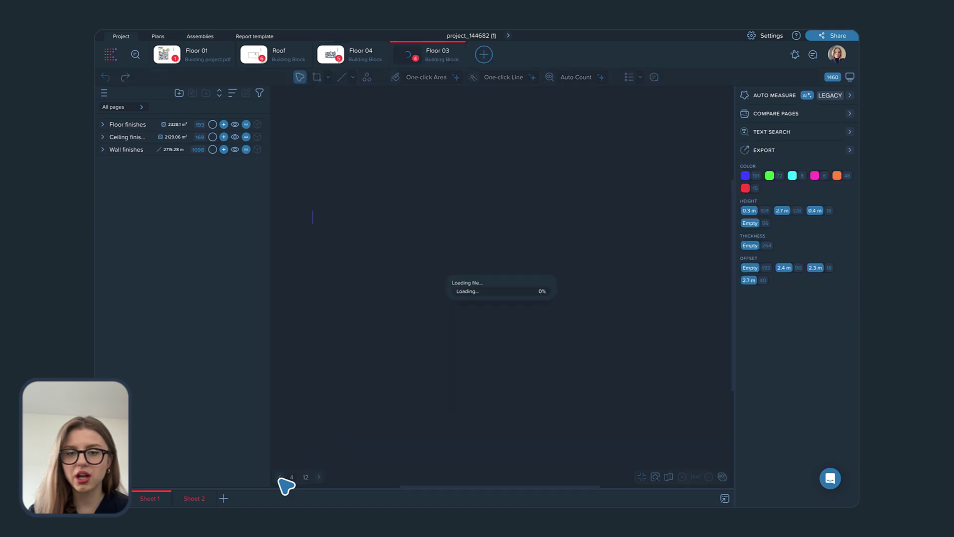
left_click(280, 478)
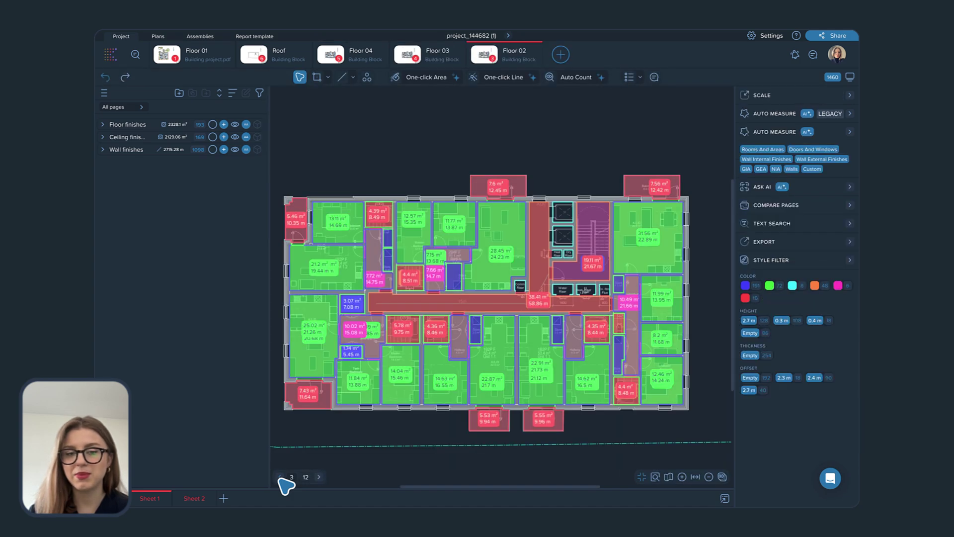
left_click(319, 477)
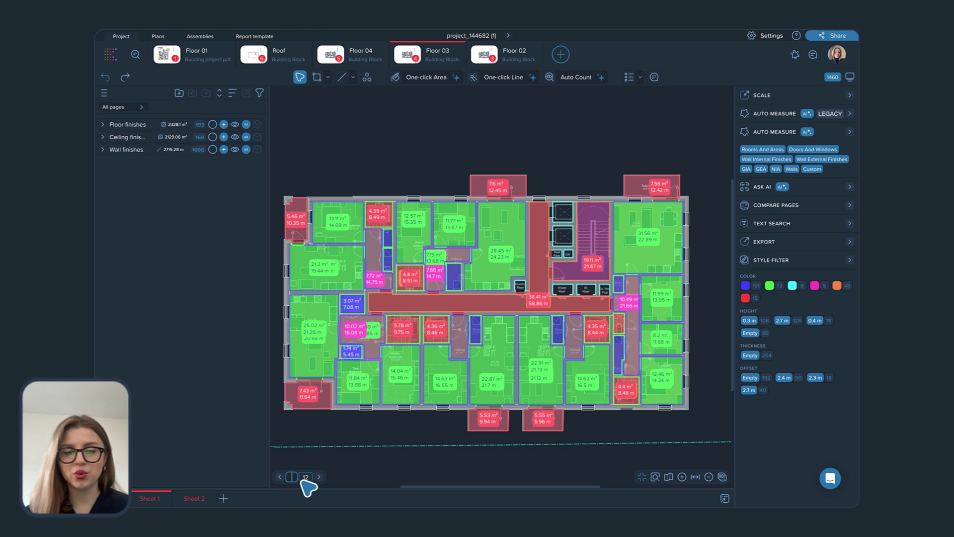
key("Return")
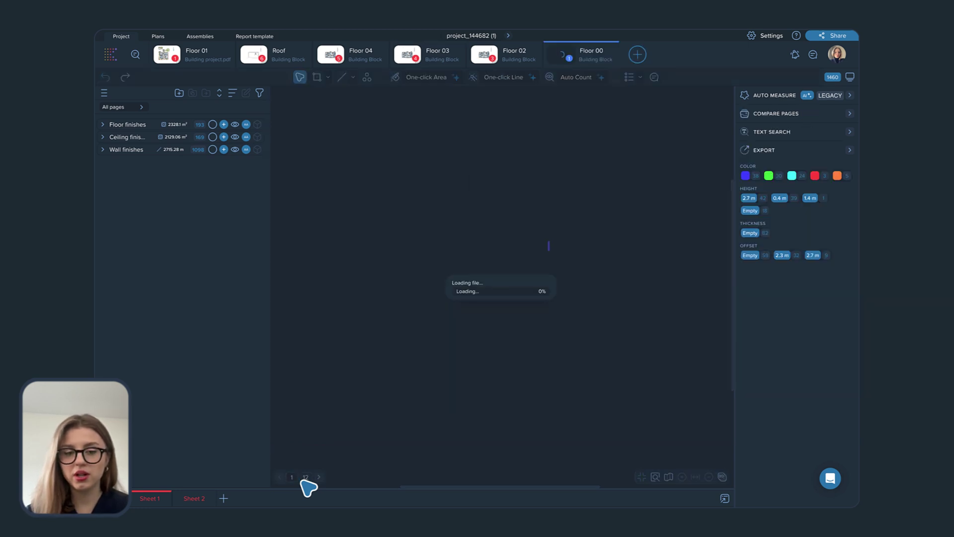
scroll(404, 390, "down", 1)
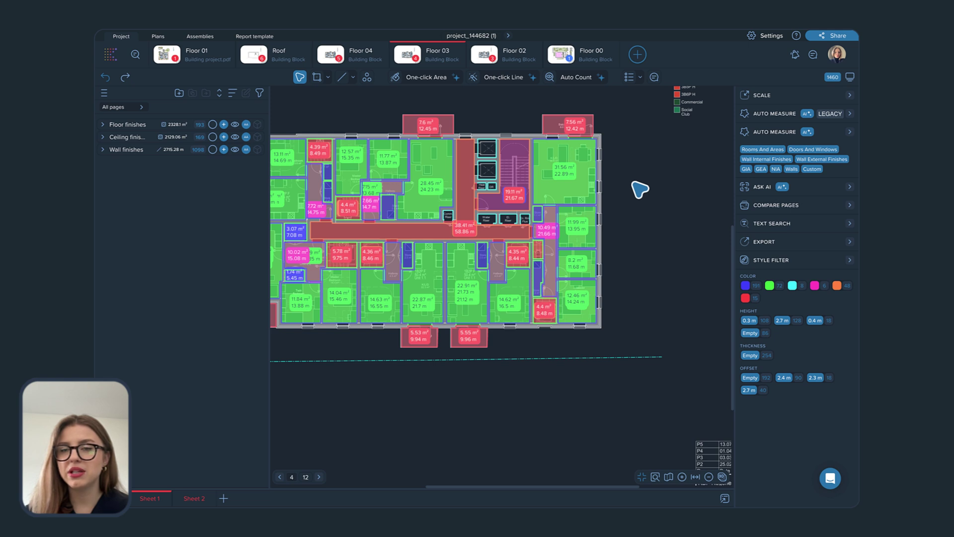
middle_click_drag(628, 179, 707, 191)
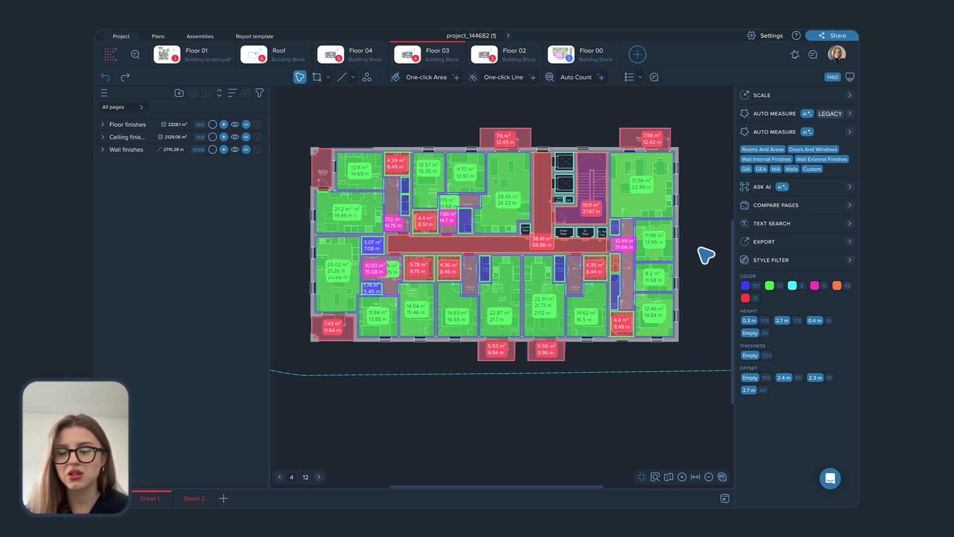
middle_click_drag(706, 256, 665, 229)
scroll(665, 229, "up", 1)
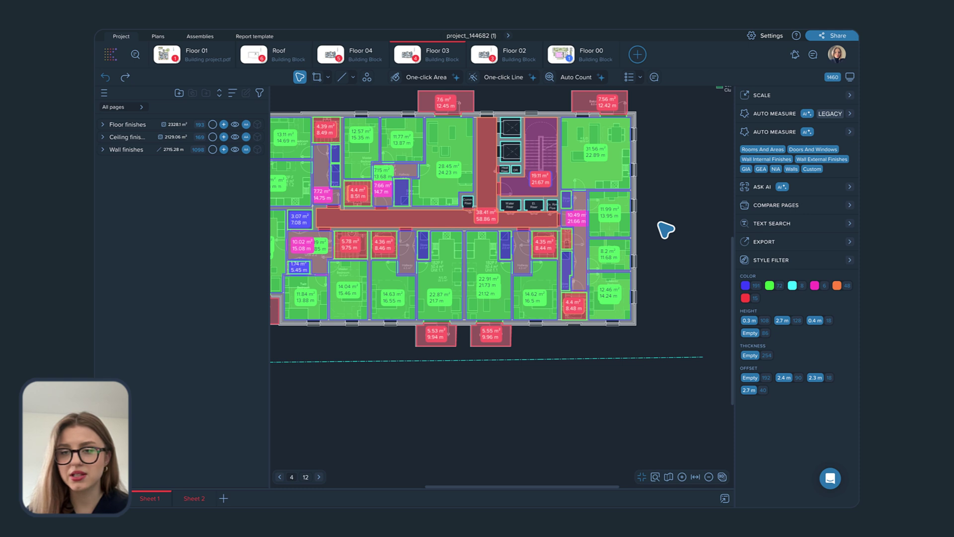
mouse_move(666, 229)
middle_mouse_down()
mouse_move(664, 219)
mouse_move(694, 231)
mouse_move(664, 225)
middle_mouse_up()
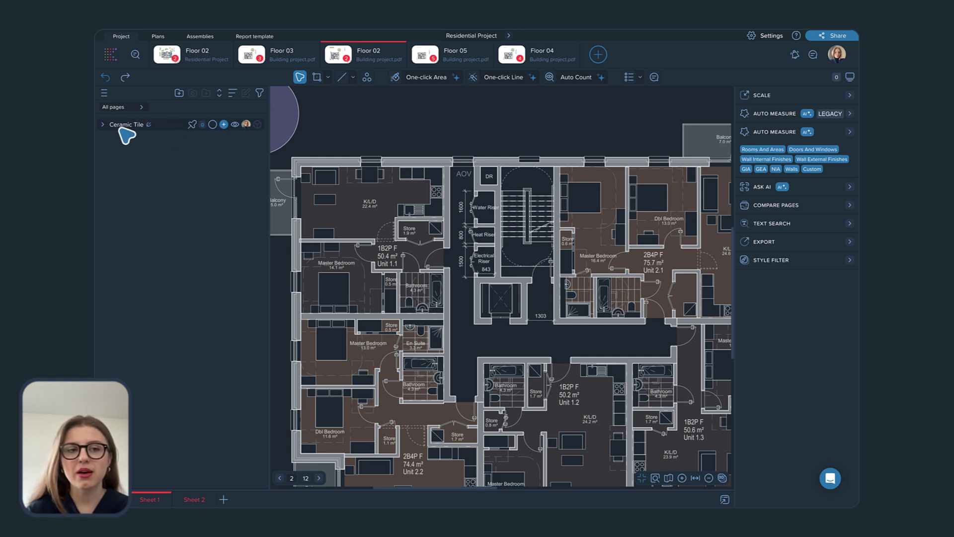
- In the Ceramic Tile group, draw a rectangular area measurement of about 2.4 m² over the Unit 1.1 bathroom
left_click(169, 126)
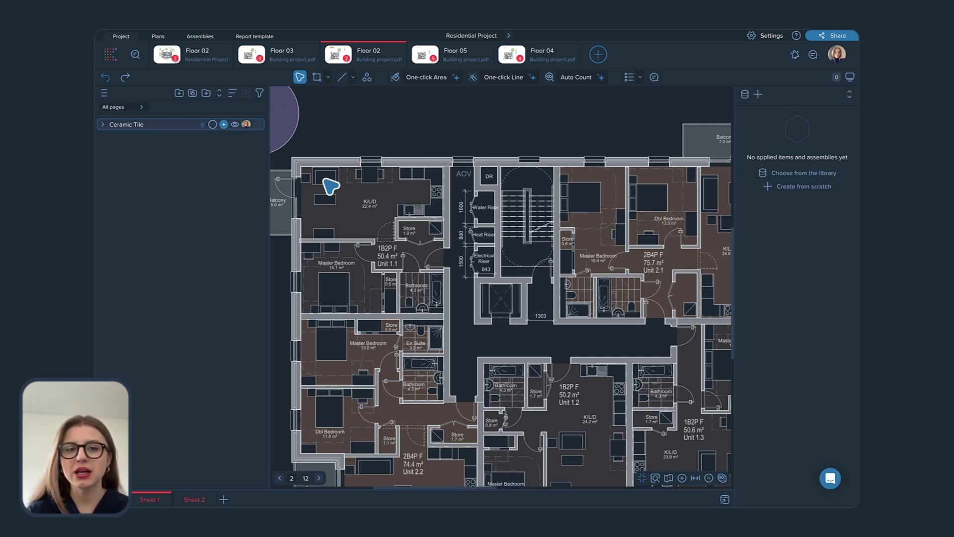
left_click(317, 77)
scroll(450, 318, "up", 2)
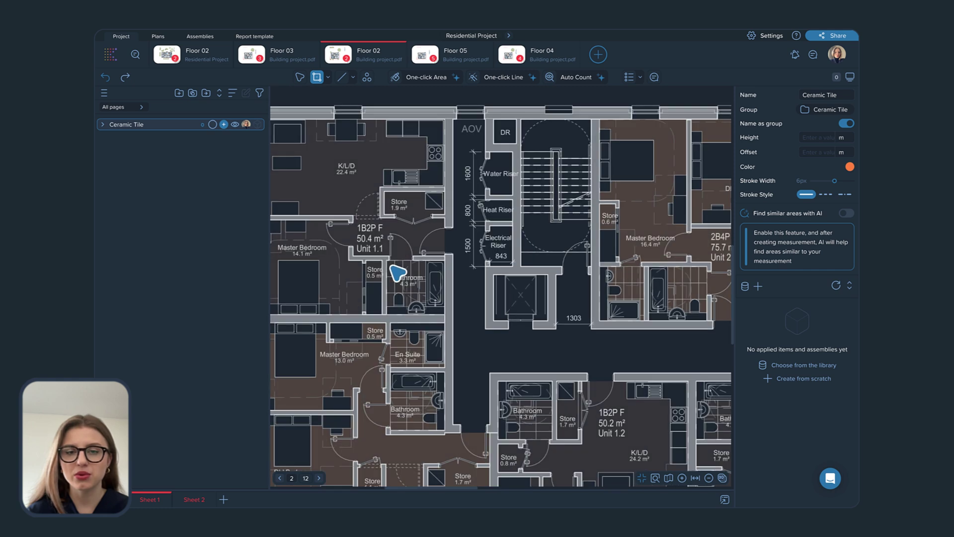
left_click_drag(387, 260, 427, 306)
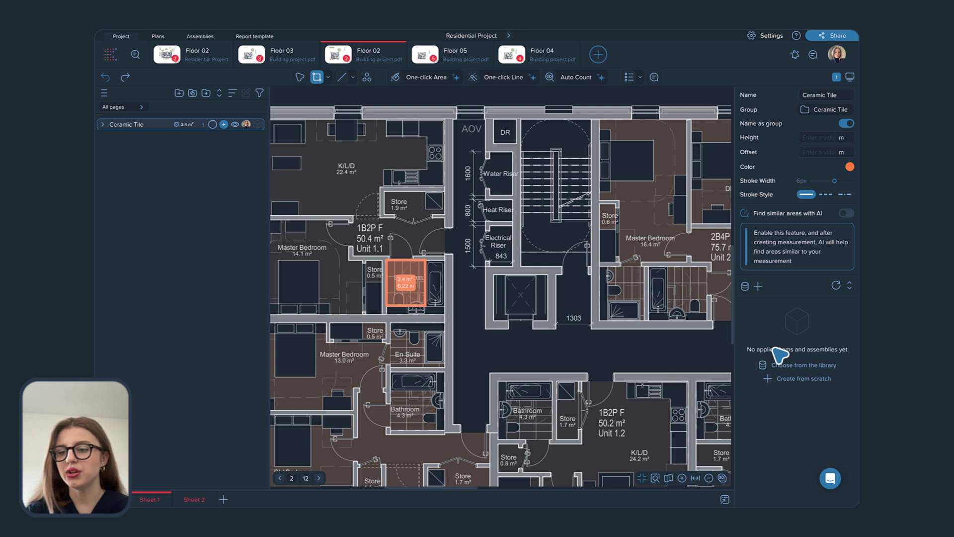
- Look over the item types that can be created from scratch, and apply the Ceramic Tile assembly from the library to the measurement
left_click(815, 380)
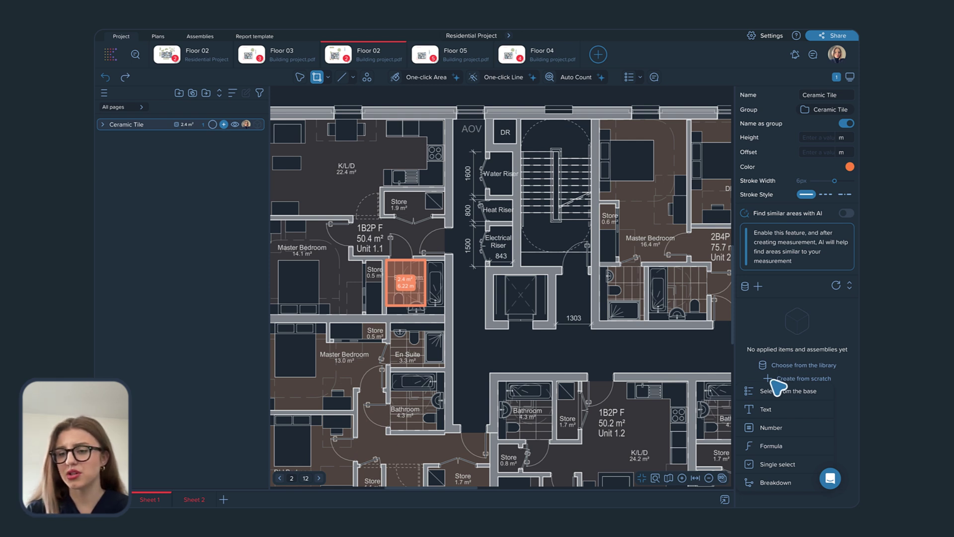
left_click(750, 364)
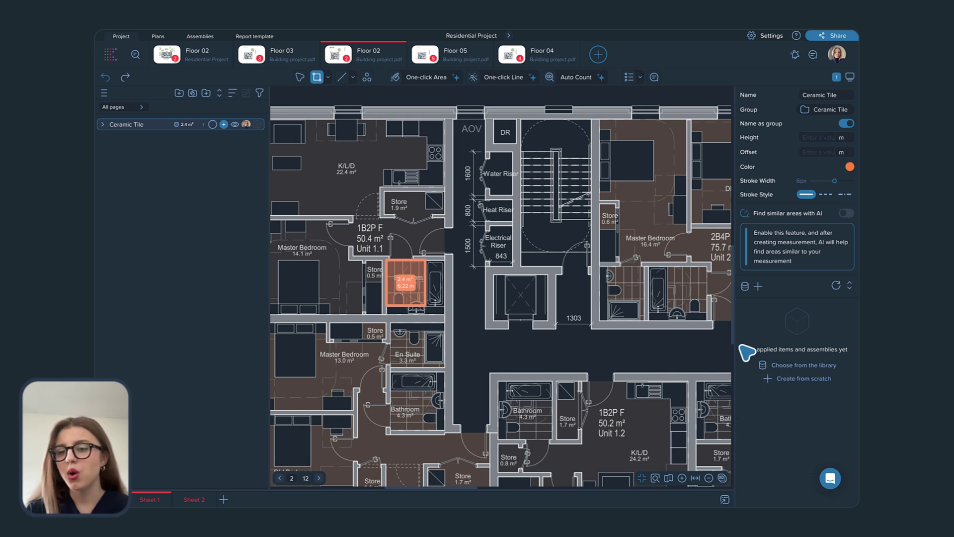
left_click(744, 287)
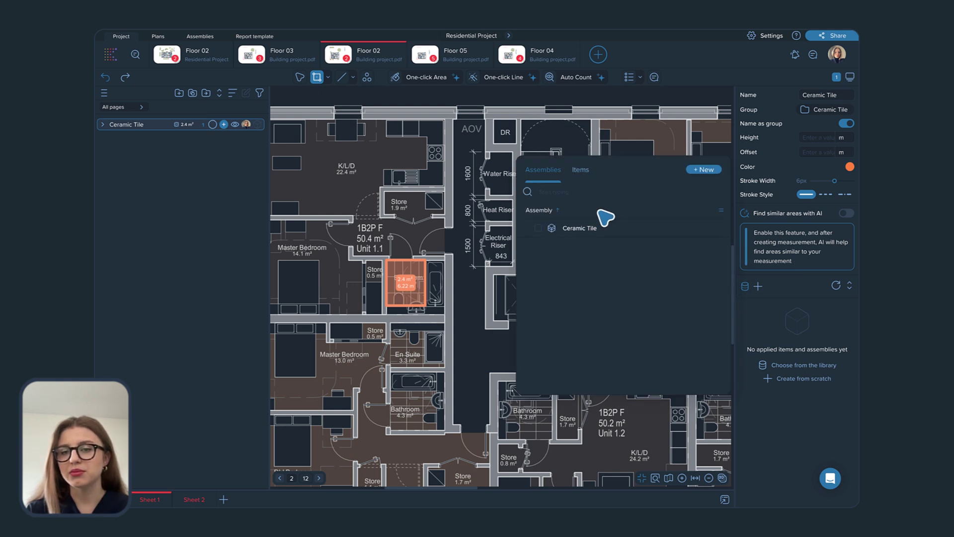
left_click(539, 228)
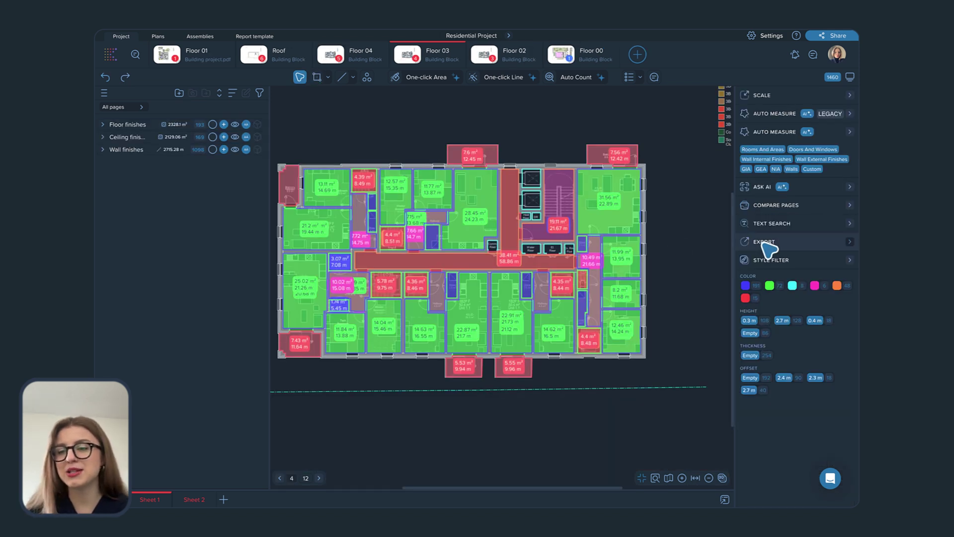
- Export all pages with all measurements to PDF, separating the measurements into layers by folder
left_click(765, 244)
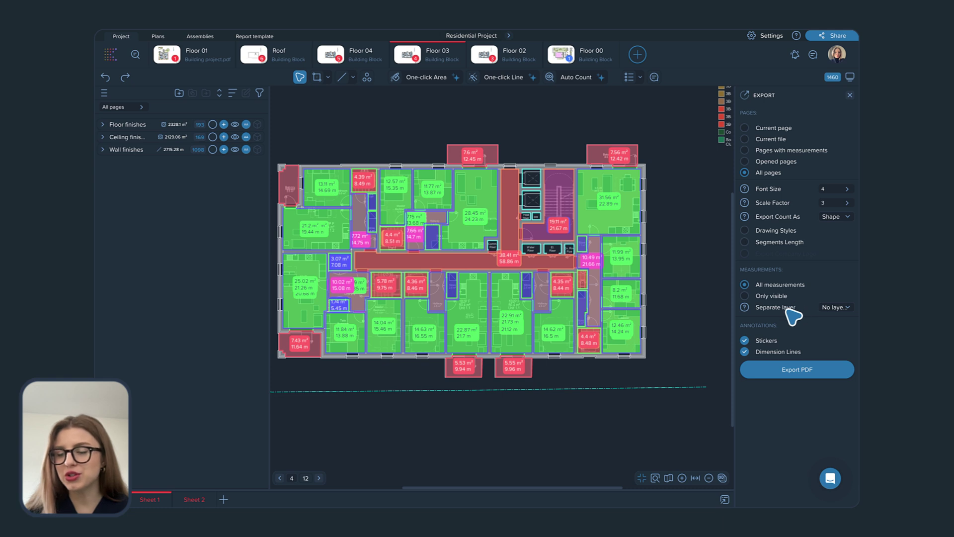
left_click(840, 309)
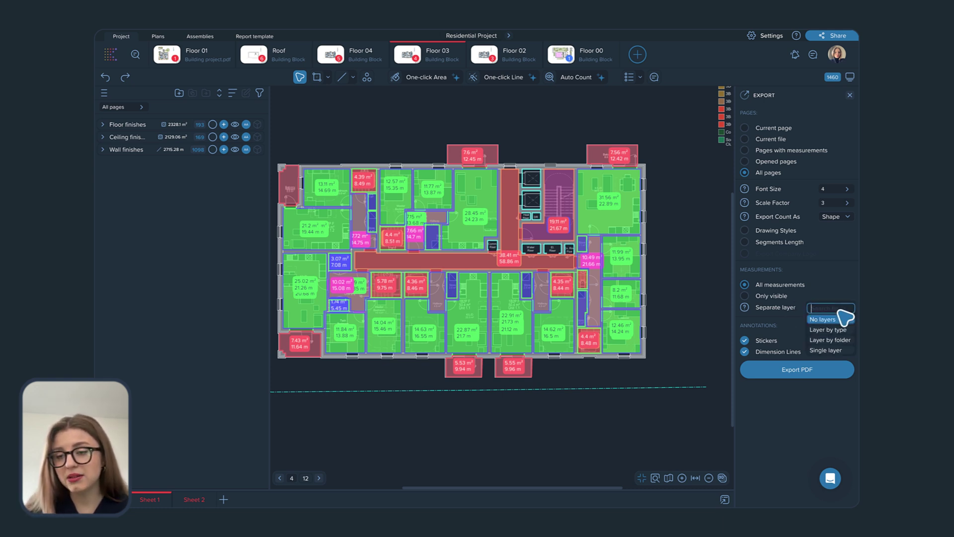
left_click(828, 341)
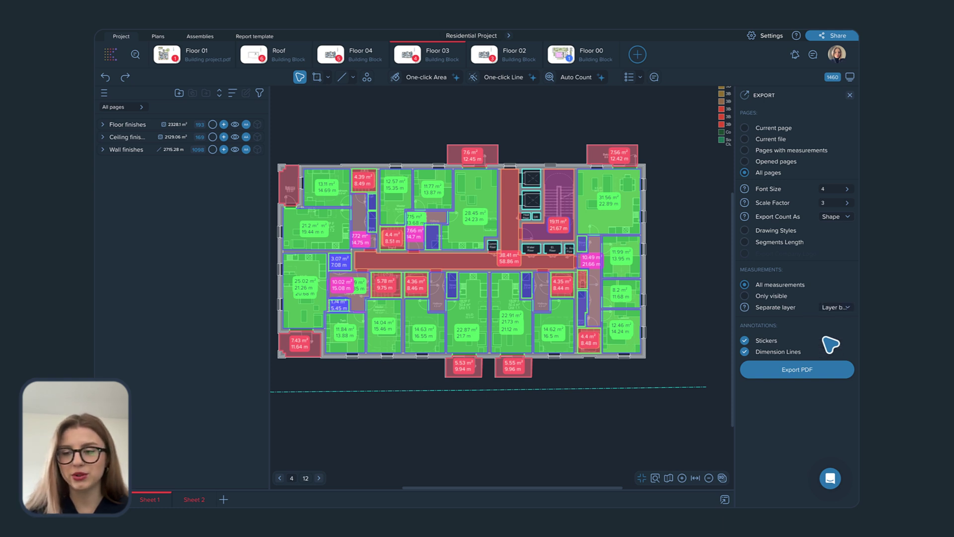
left_click(797, 370)
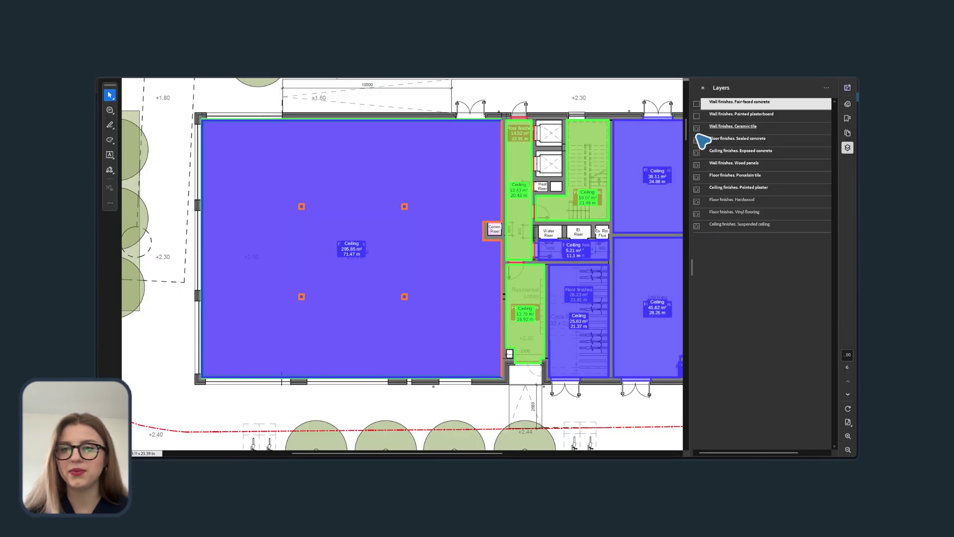
- In the exported PDF, hide the Ceramic tile, Exposed concrete, Sealed concrete, Wood panels, Porcelain tile and Painted plaster layers
left_click(698, 153)
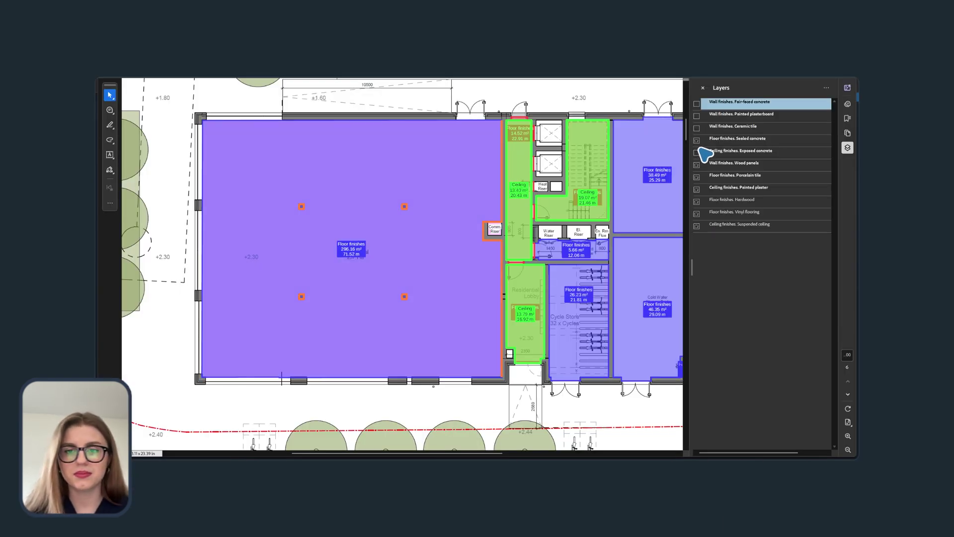
left_click(697, 141)
left_click(696, 165)
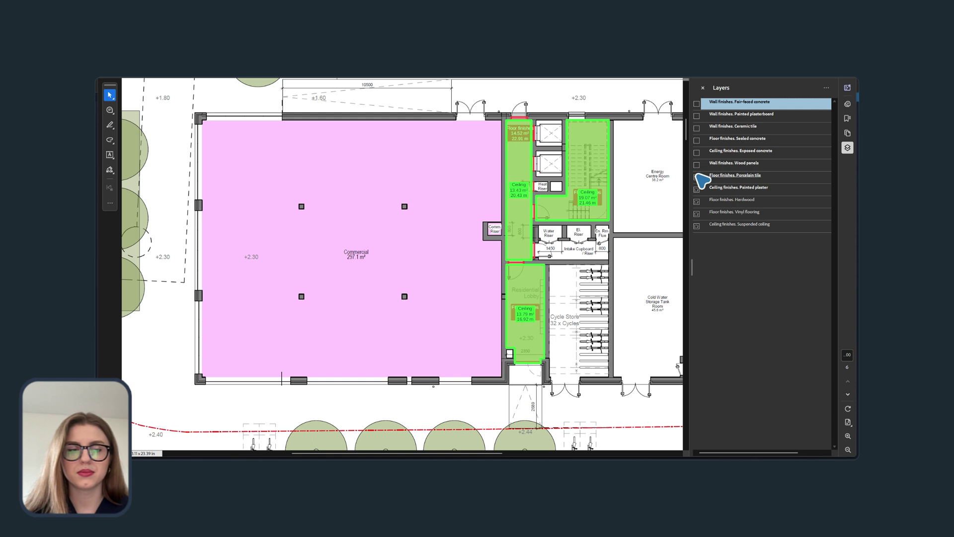
left_click(697, 177)
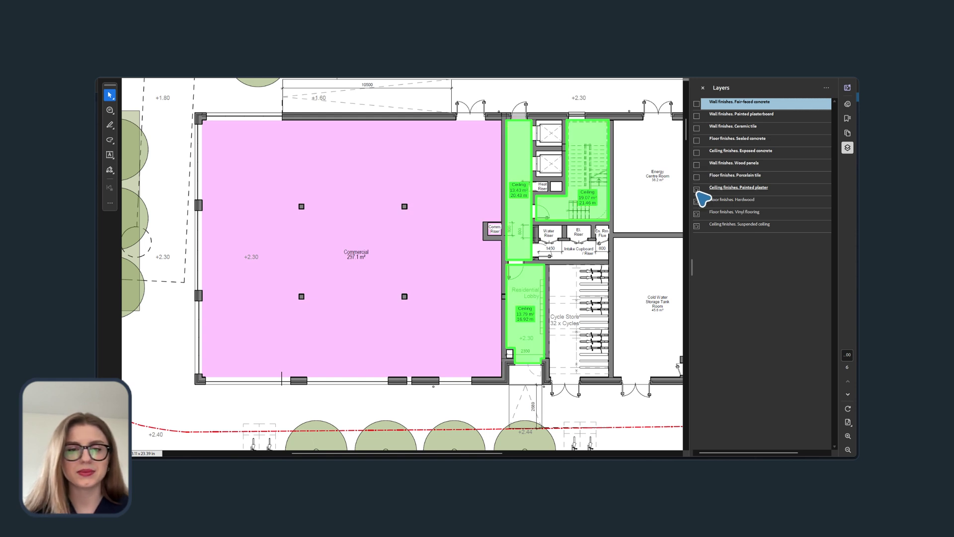
left_click(697, 190)
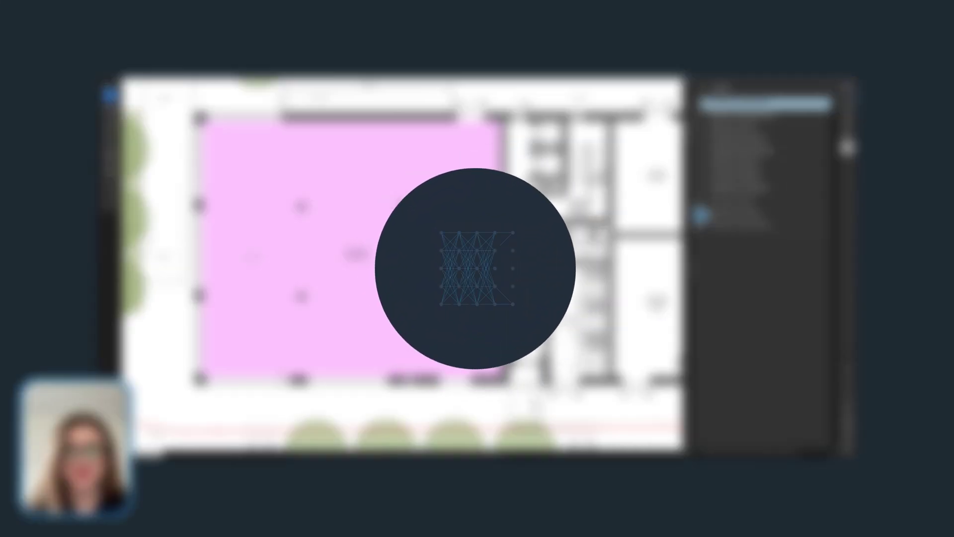